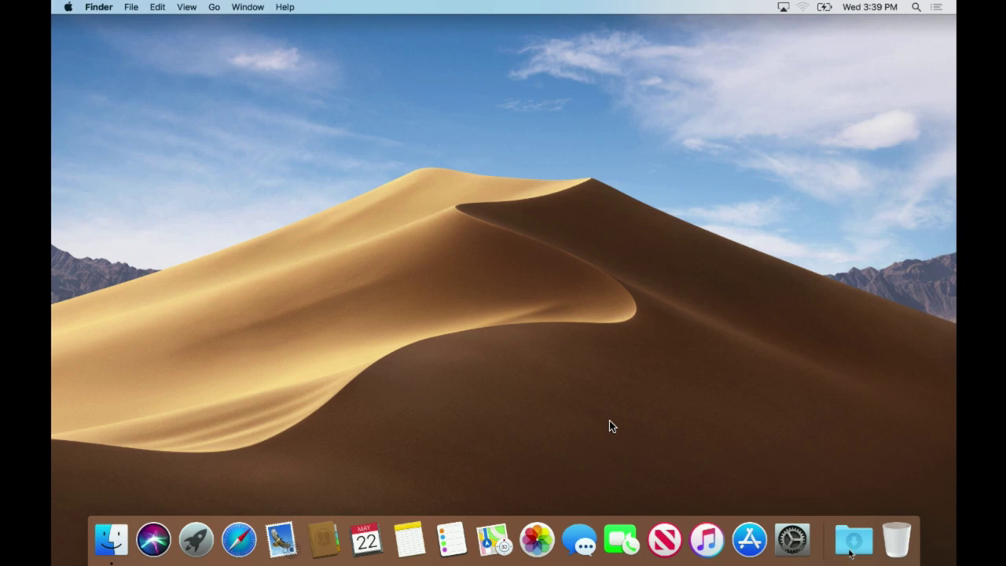
Open the FileVault settings in System Preferences and unlock them with the account password
left_click(785, 549)
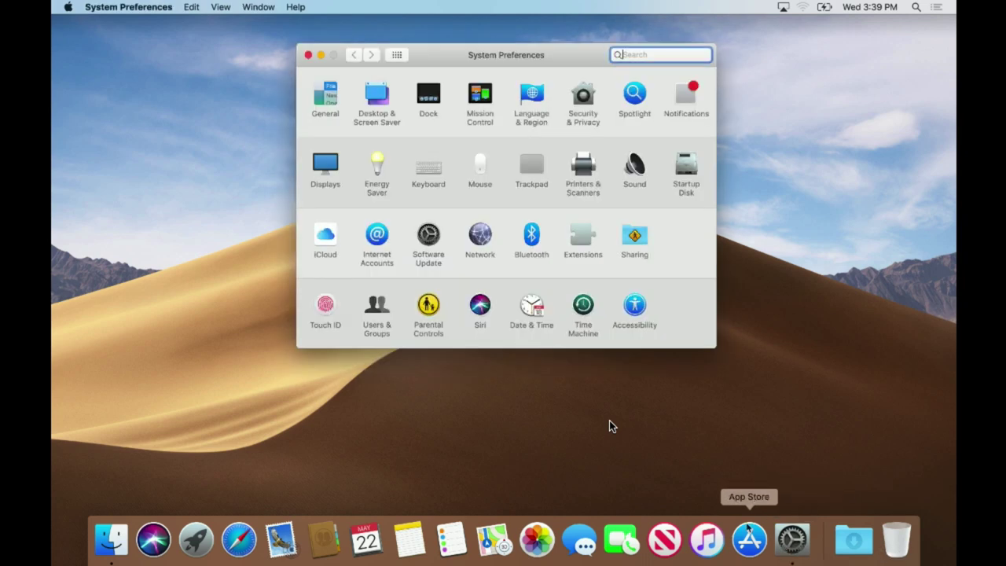
left_click(595, 94)
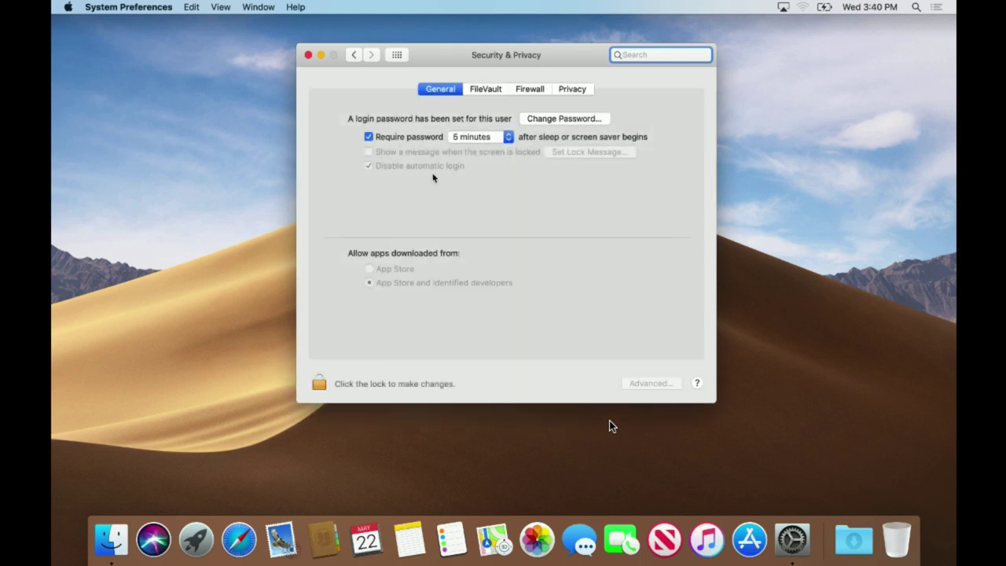
left_click(474, 87)
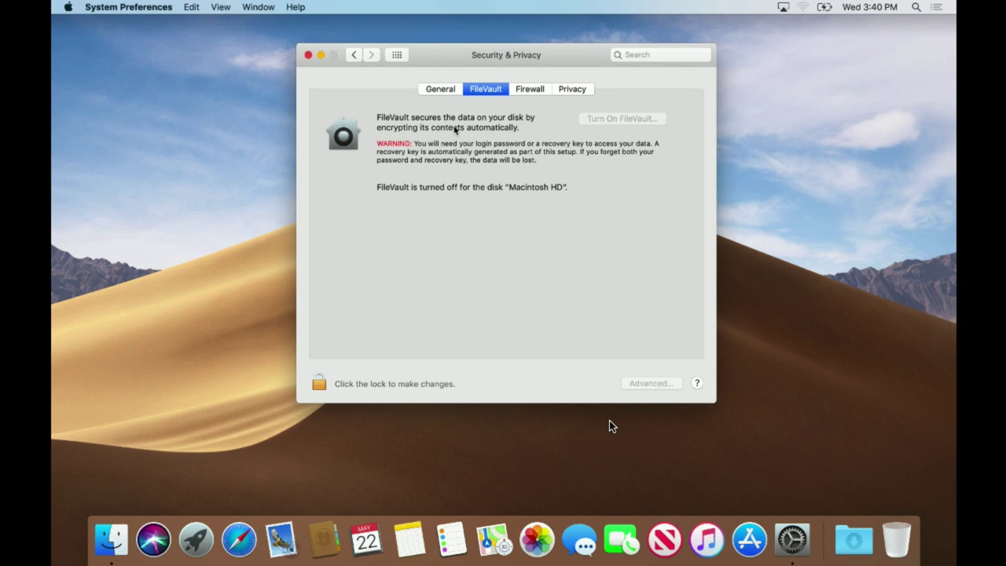
left_click(319, 384)
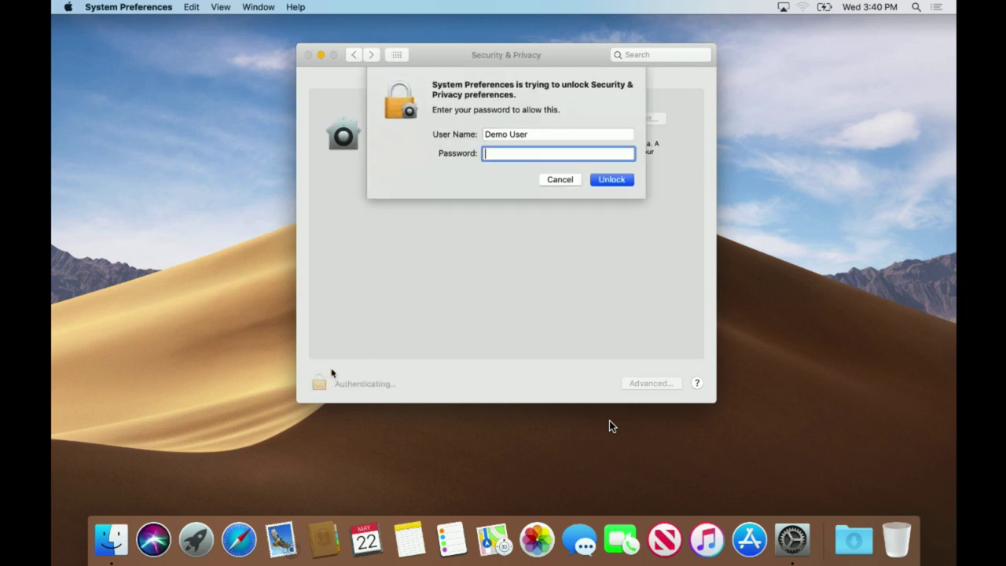
type("••••")
key("Return")
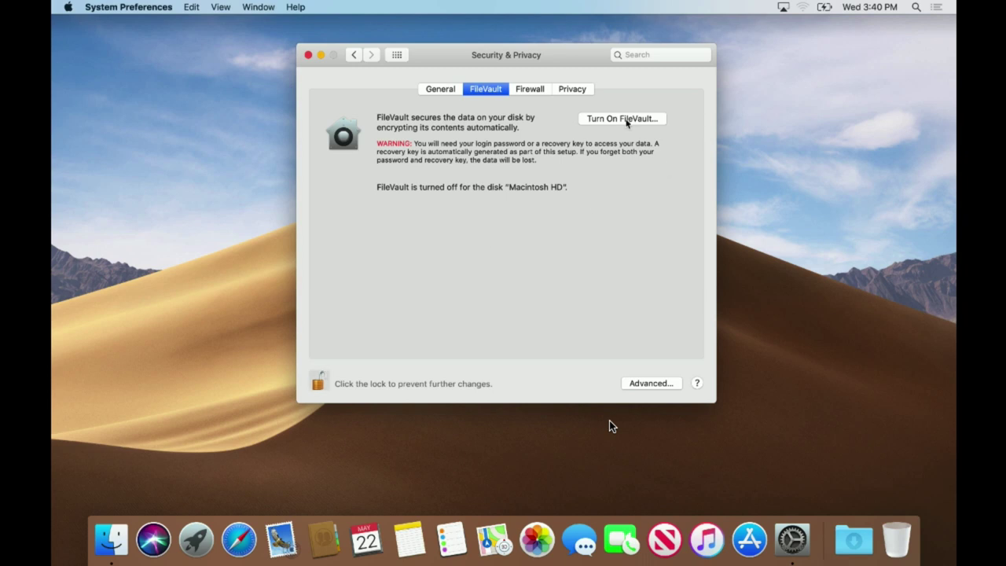
Turn on FileVault using a recovery key instead of the iCloud account, and quit System Preferences
left_click(626, 121)
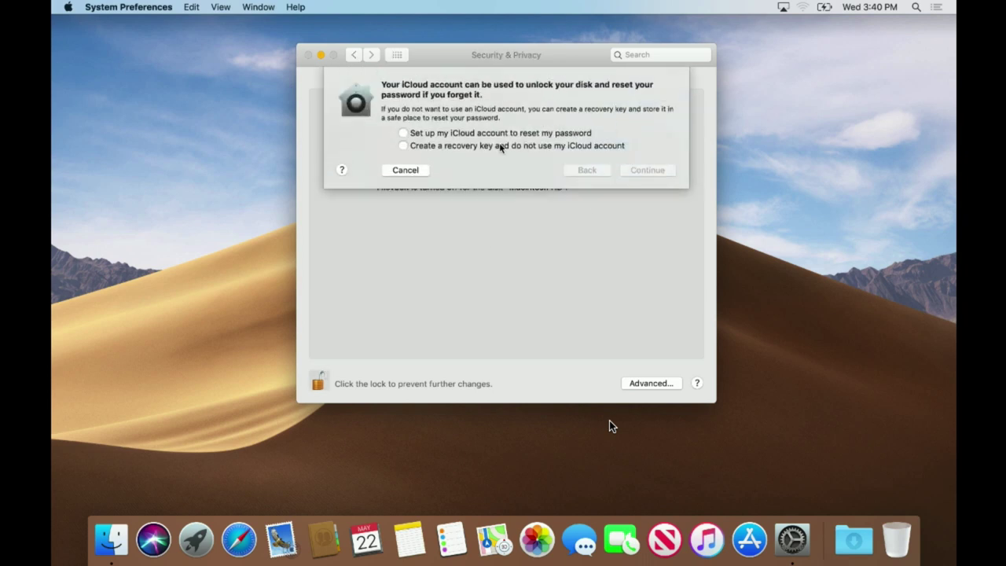
left_click(503, 148)
left_click(635, 172)
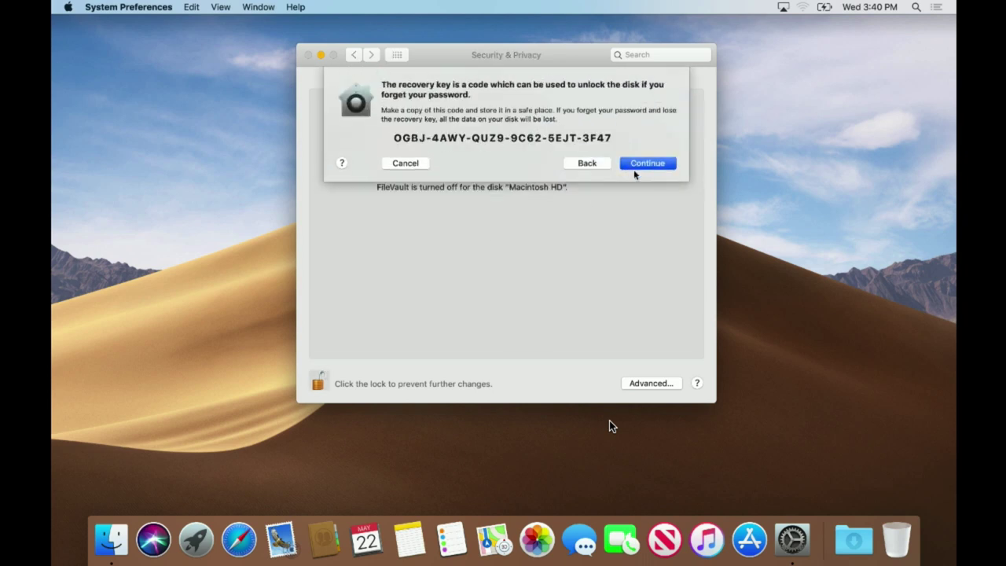
left_click(636, 171)
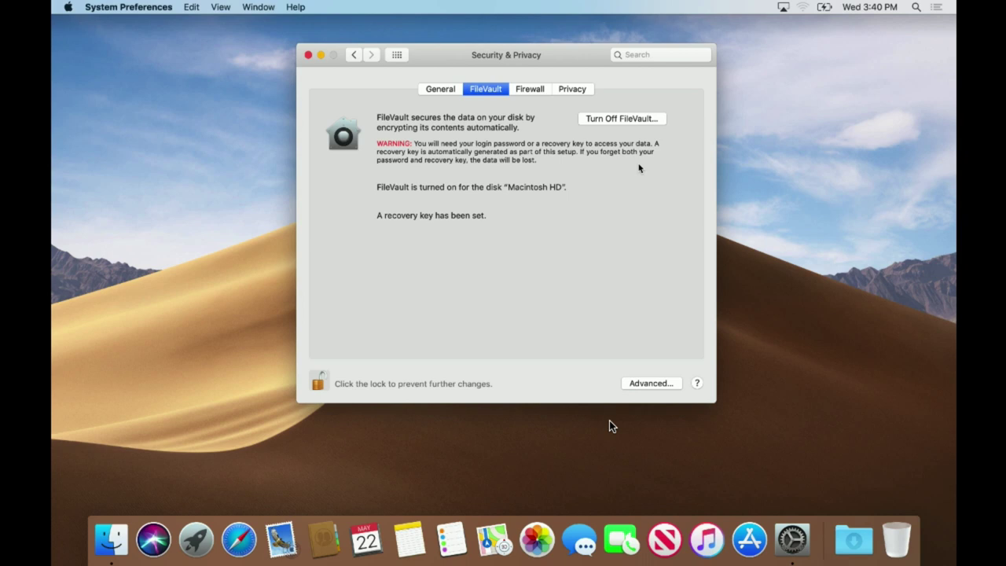
key("super+q")
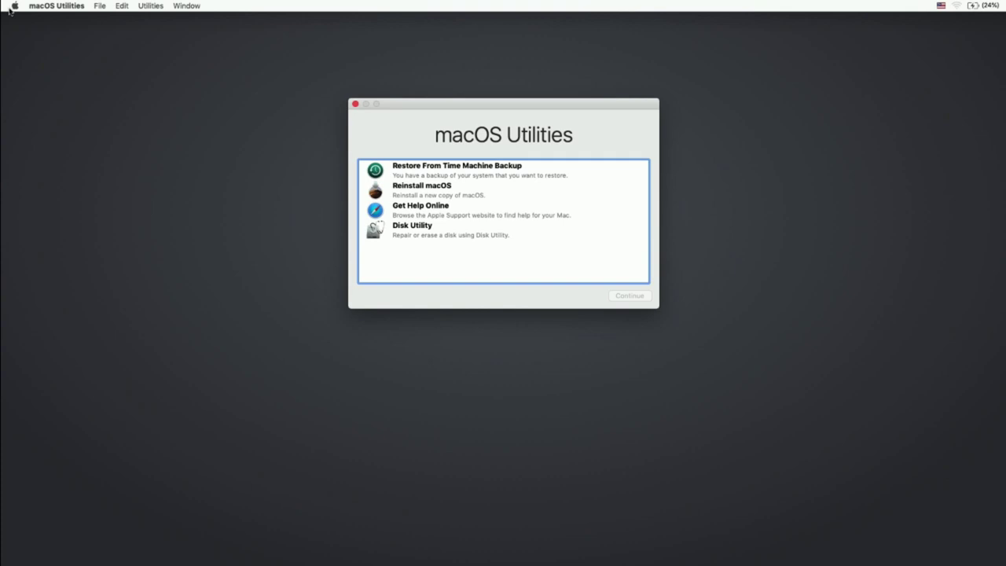
Try to open Terminal from macOS Utilities and cancel the administrator password request
left_click(153, 6)
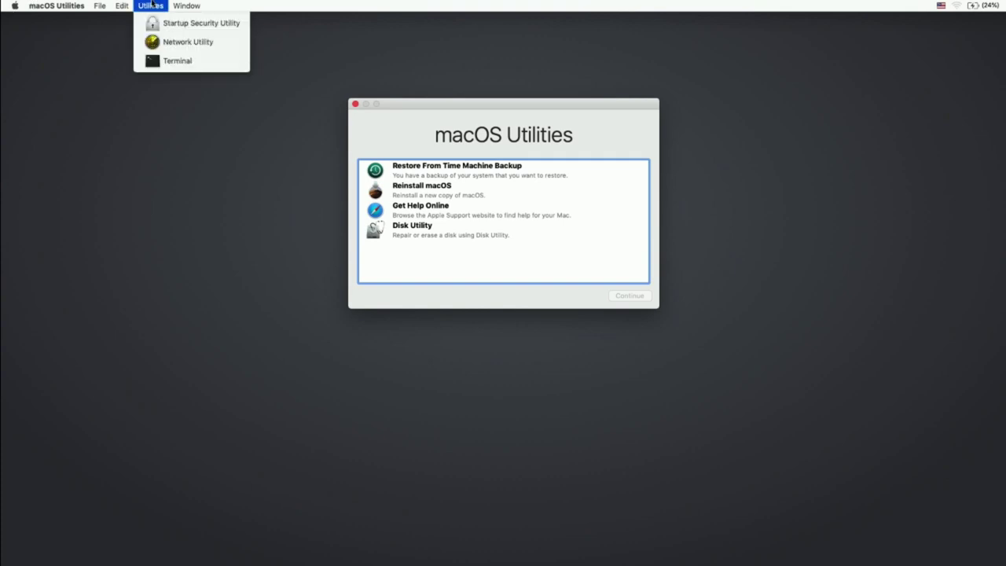
left_click(162, 62)
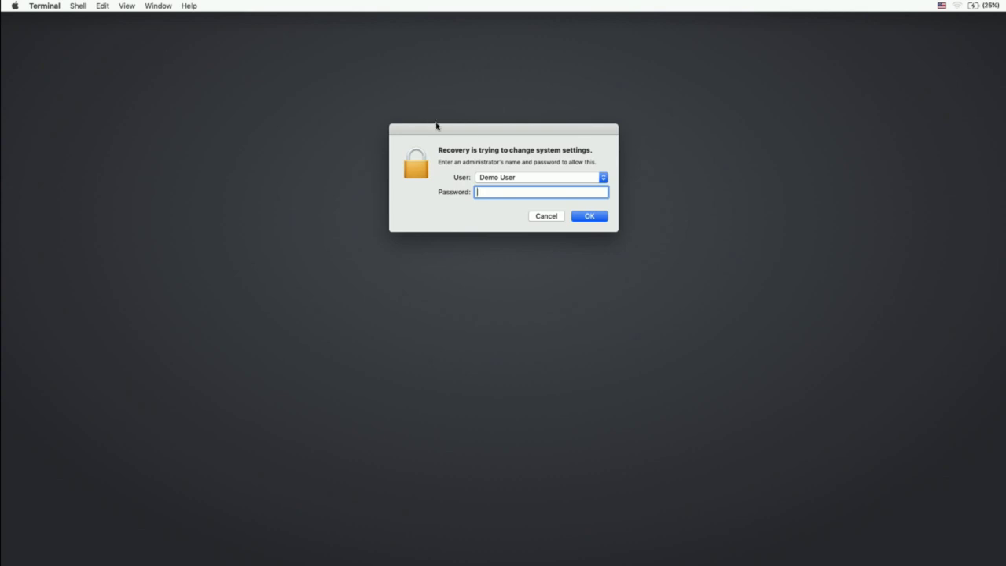
left_click(546, 217)
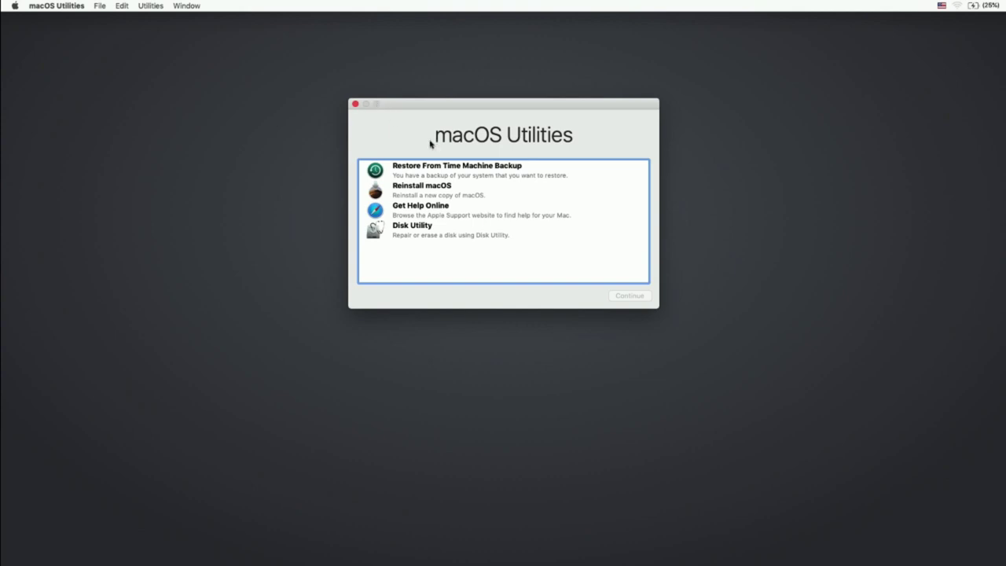
Bring up the erase options for Macintosh HD in Disk Utility, cancel them and quit Disk Utility
left_click(425, 232)
key("Return")
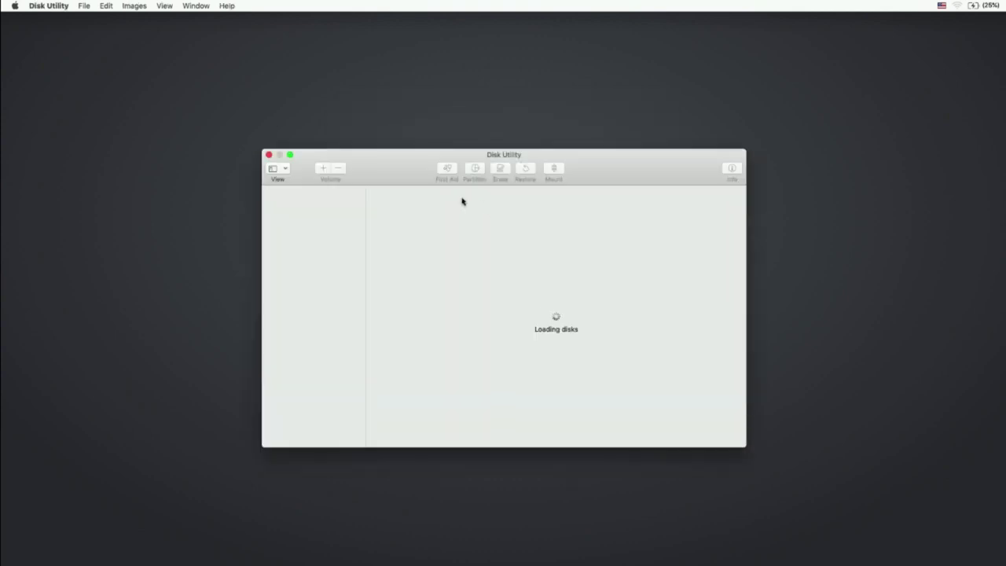
left_click(322, 208)
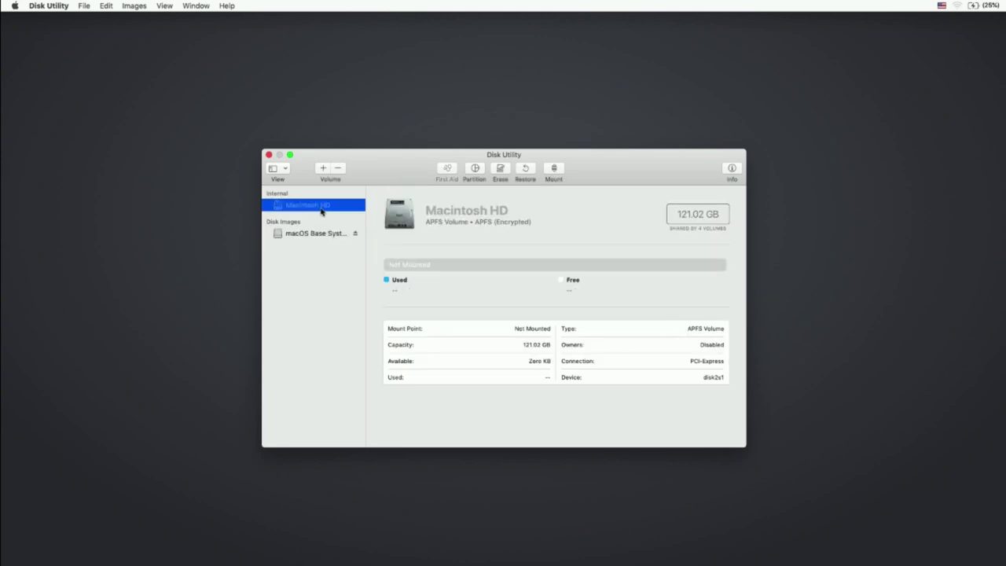
left_click(499, 170)
left_click(534, 282)
key("super+q")
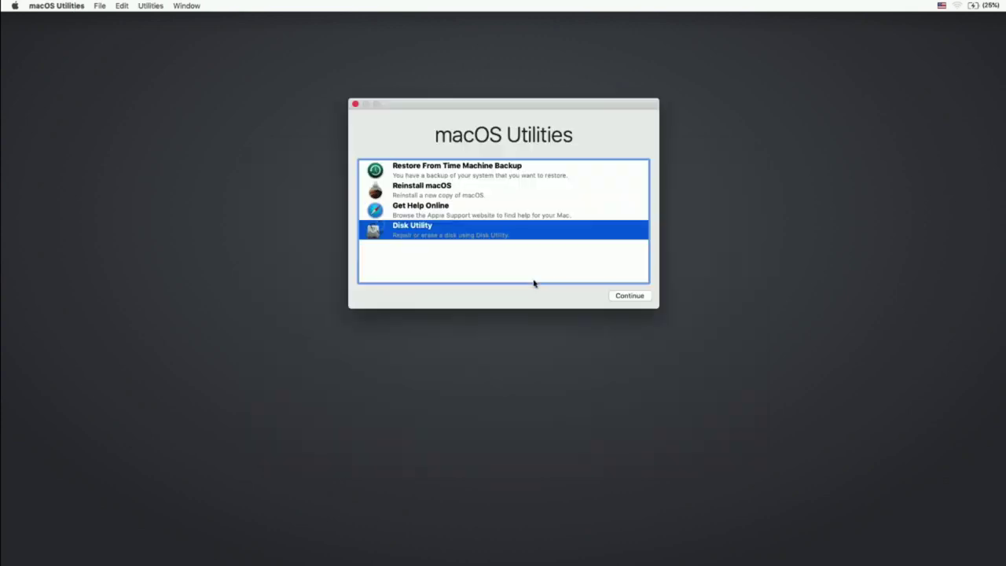
left_click(451, 178)
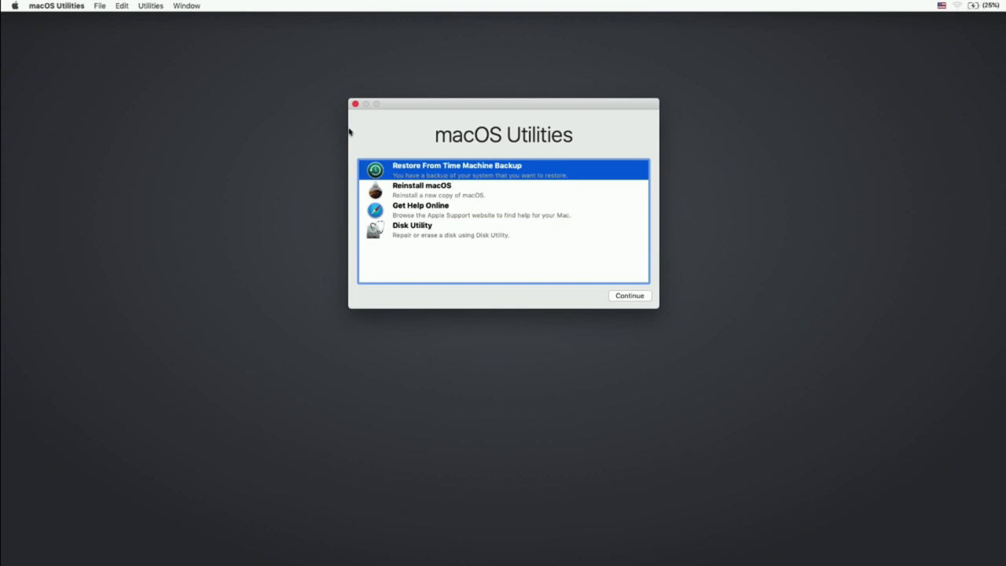
left_click(14, 5)
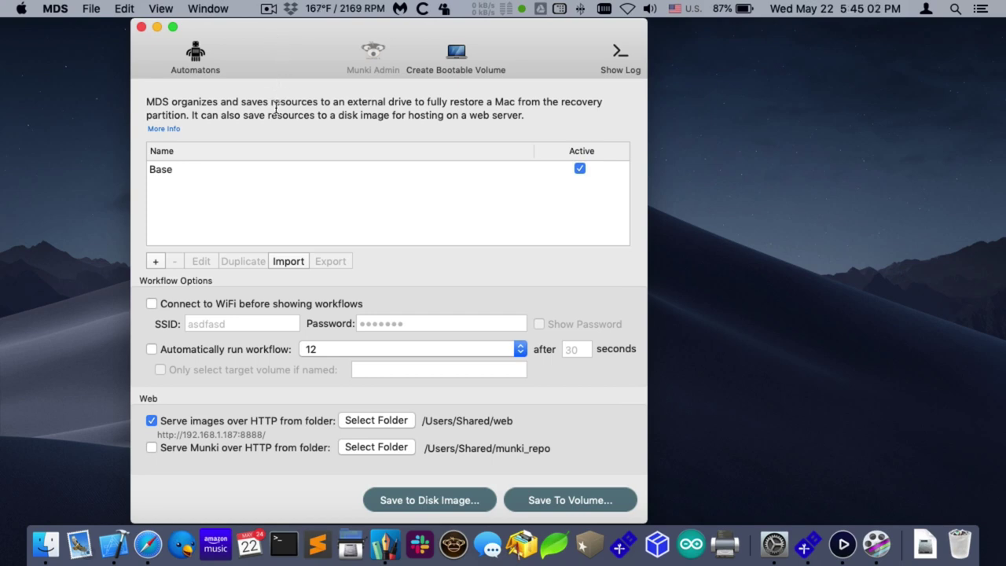
Examine the Mac Automaton configuration options in MDS and close them without updating the automaton
left_click(201, 57)
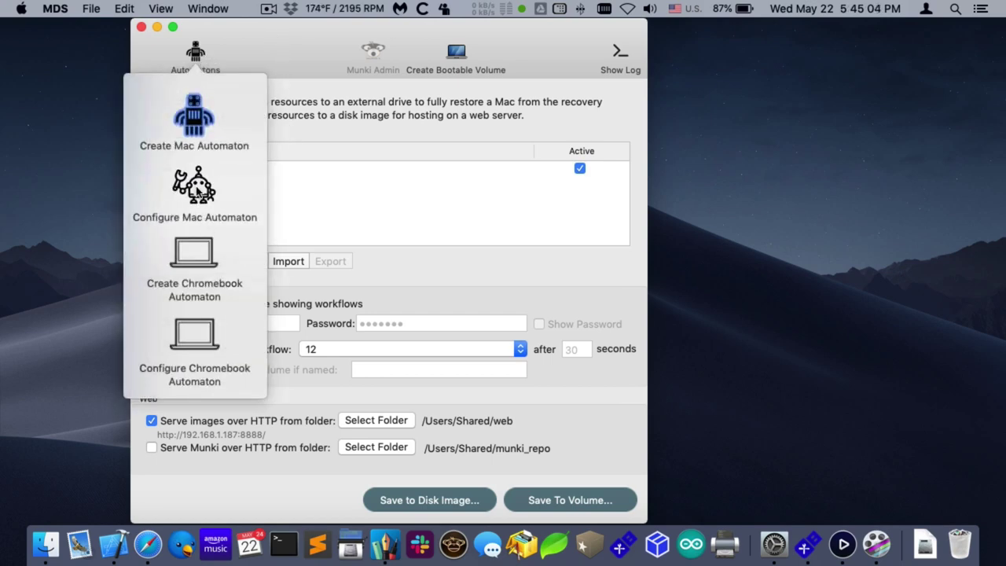
left_click(195, 189)
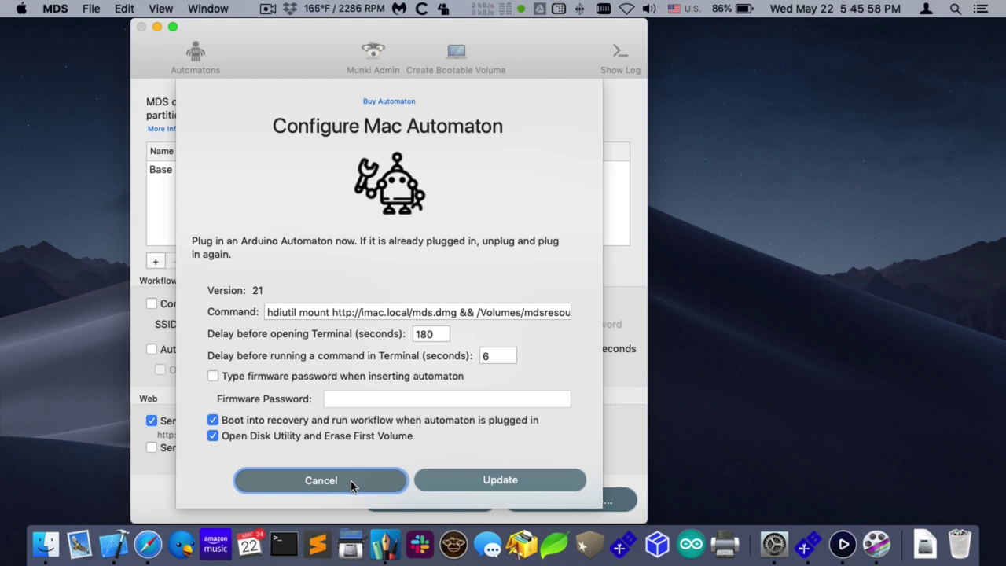
left_click(350, 481)
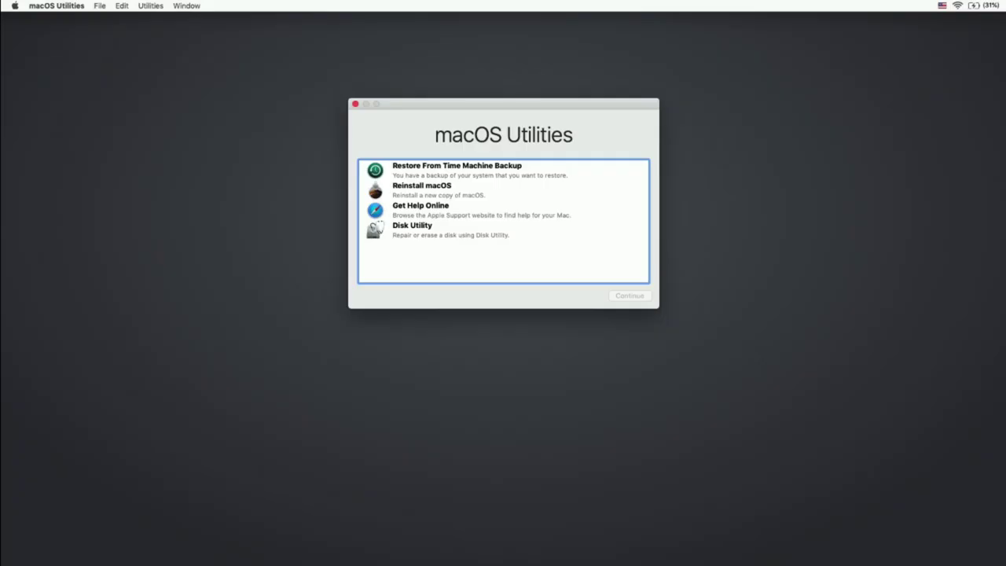
Erase the encrypted Macintosh HD volume in Disk Utility, keeping its name and using the APFS format
key("Down")
key("Down")
key("Down")
key("Down")
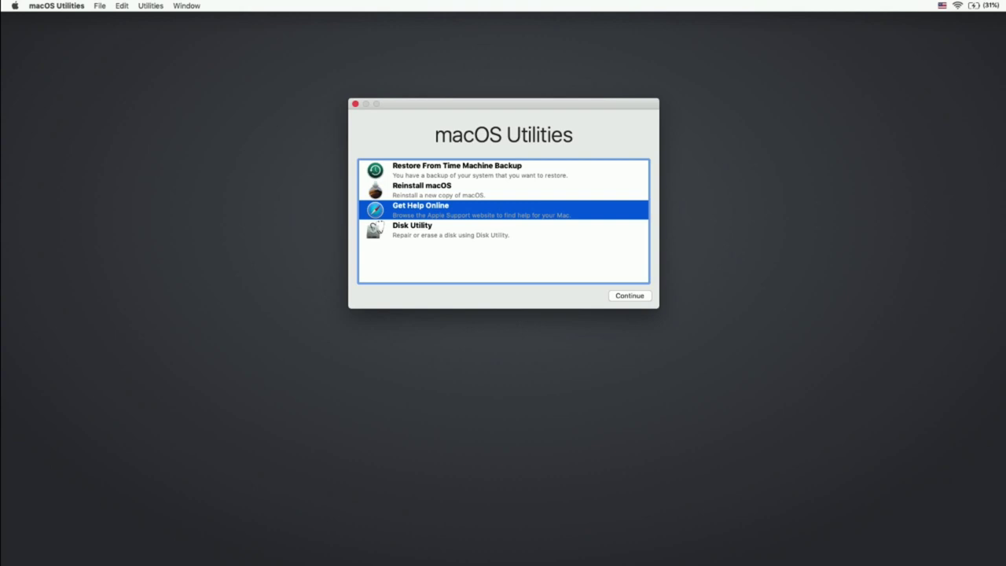
key("Return")
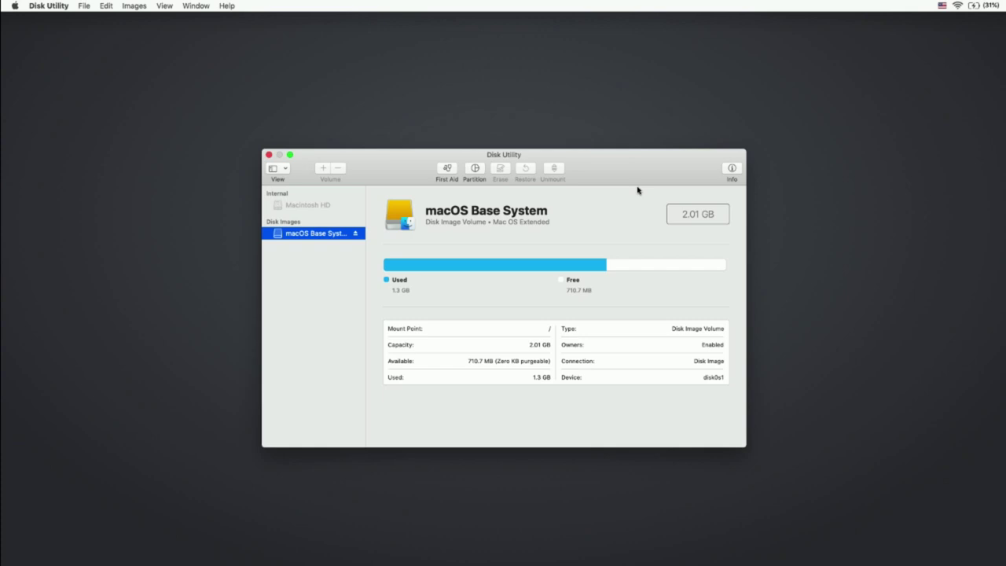
key("Up")
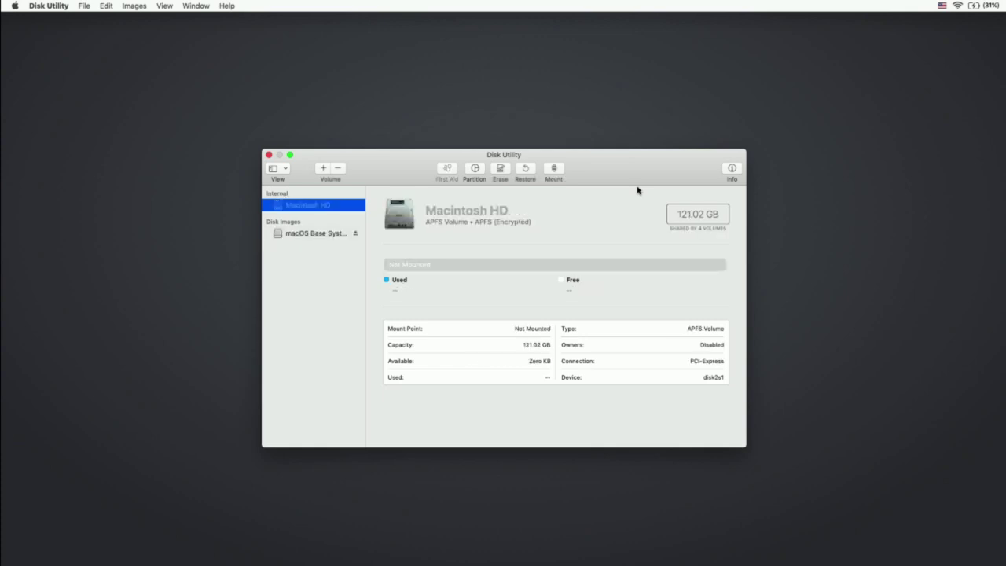
key("super+shift+e")
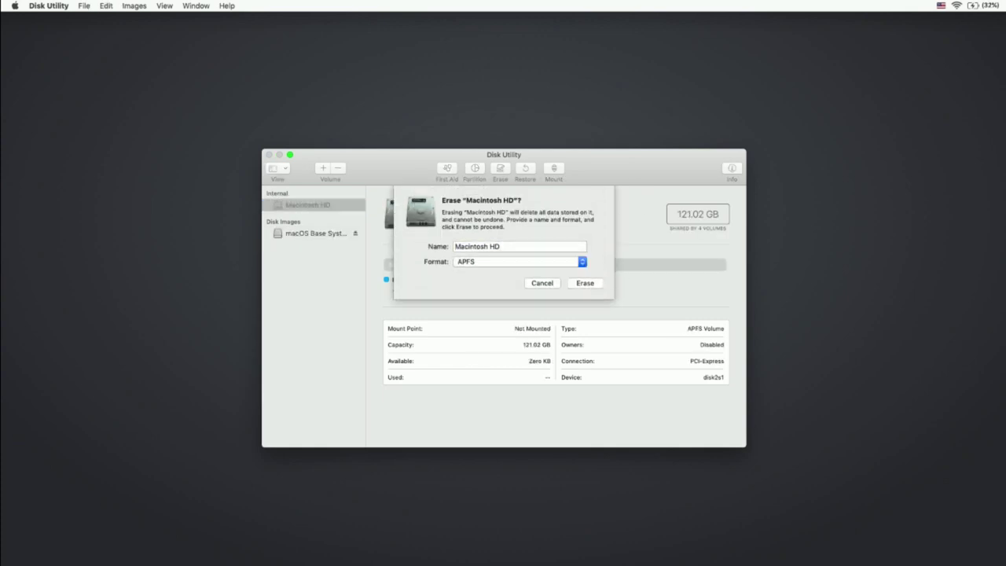
key("Return")
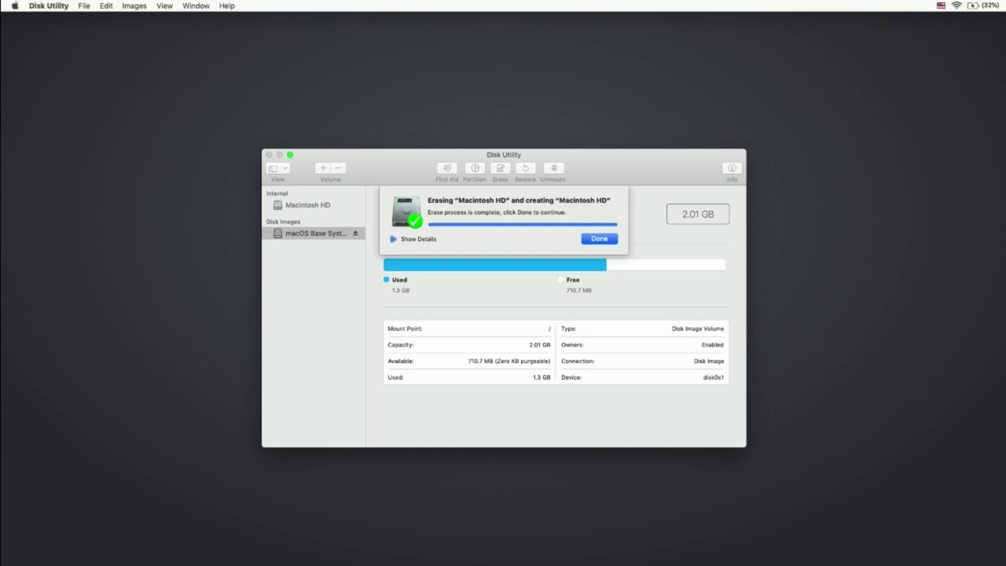
key("Return")
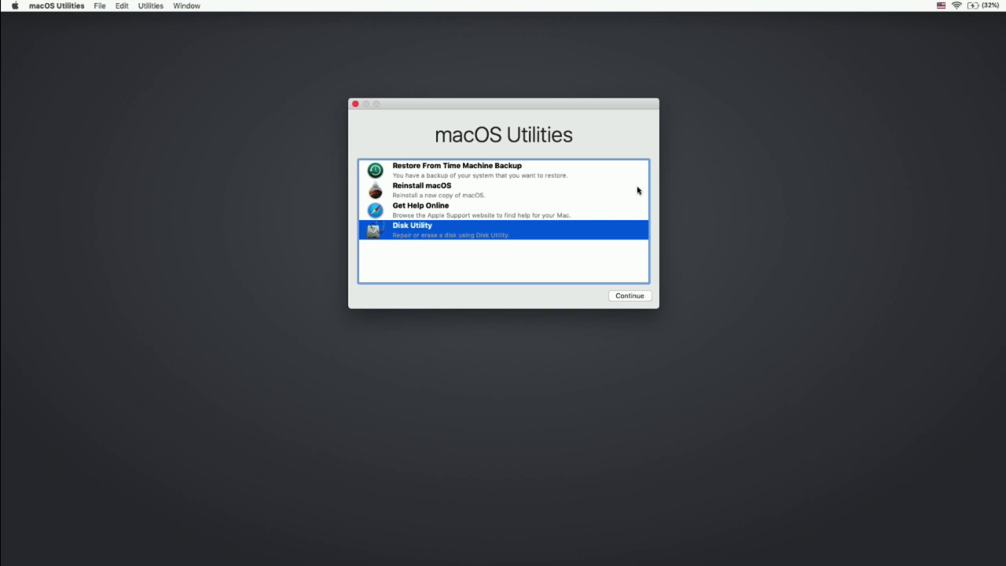
Open Terminal from macOS Utilities
key("ctrl+F2")
key("Right")
key("Right")
key("Right")
key("Right")
key("Down")
key("Down")
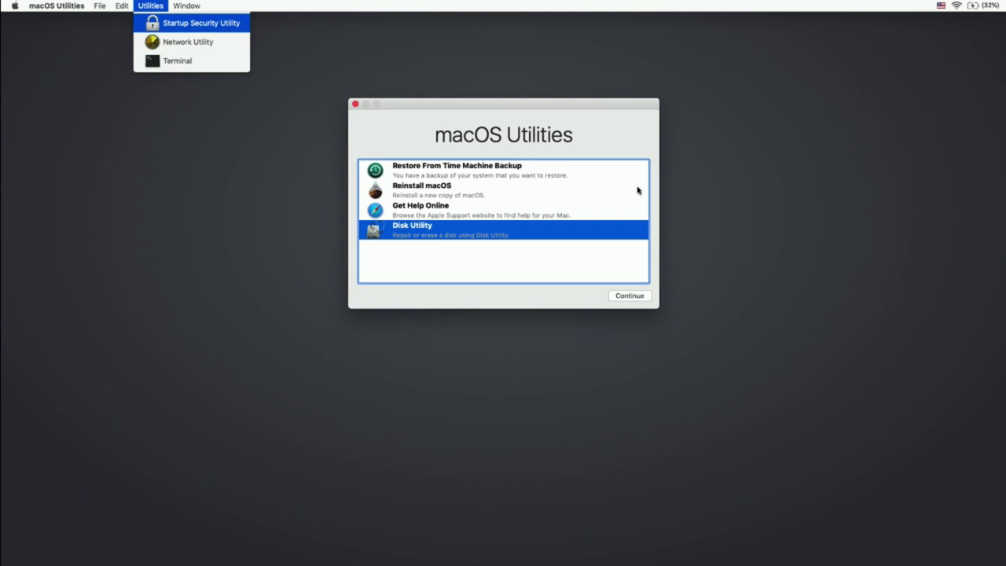
key("Down")
key("Down")
key("Return")
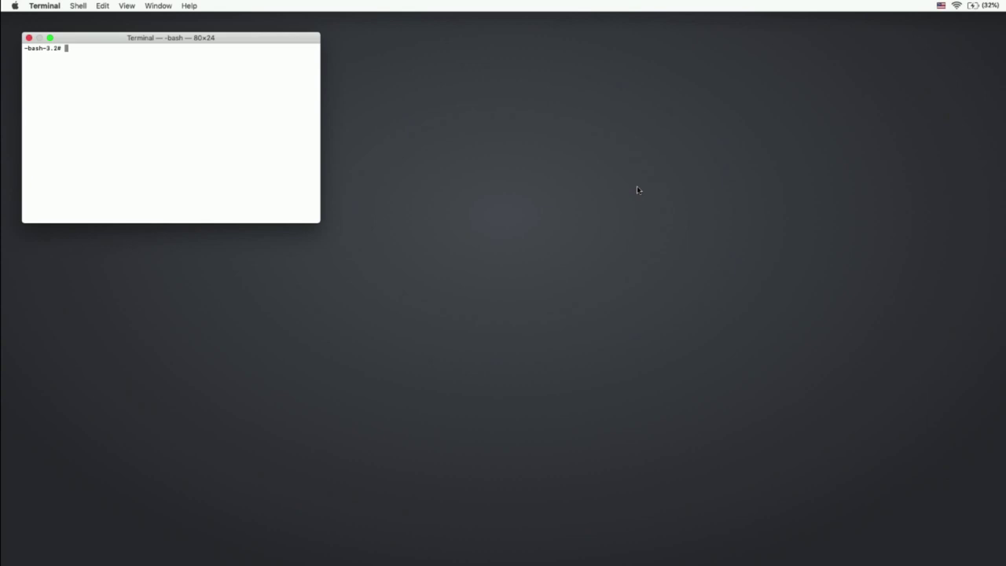
type("hdiutil mount http://imac.local/mds.dmg && /Volumes/mdsresources/run")
key("Return")
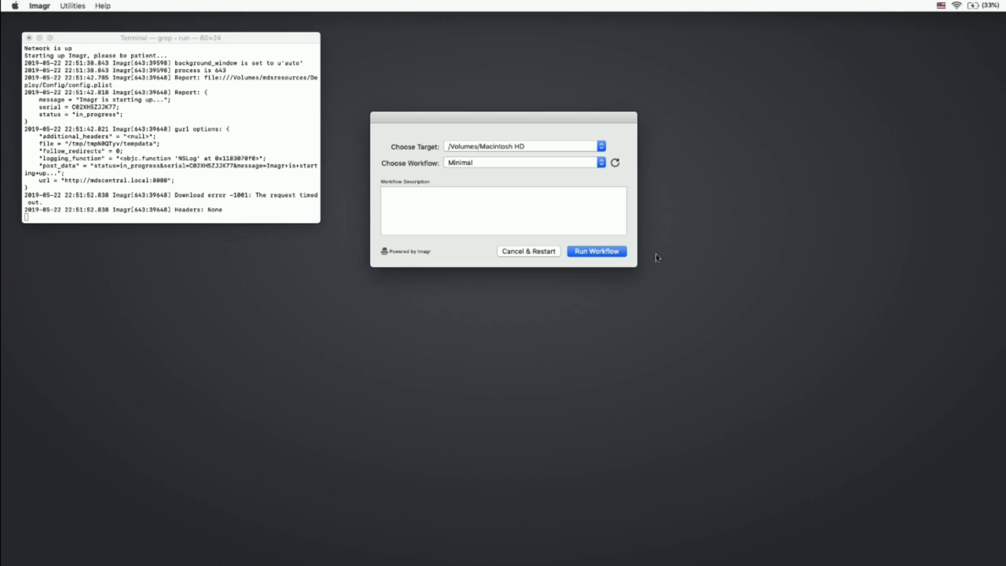
left_click(611, 252)
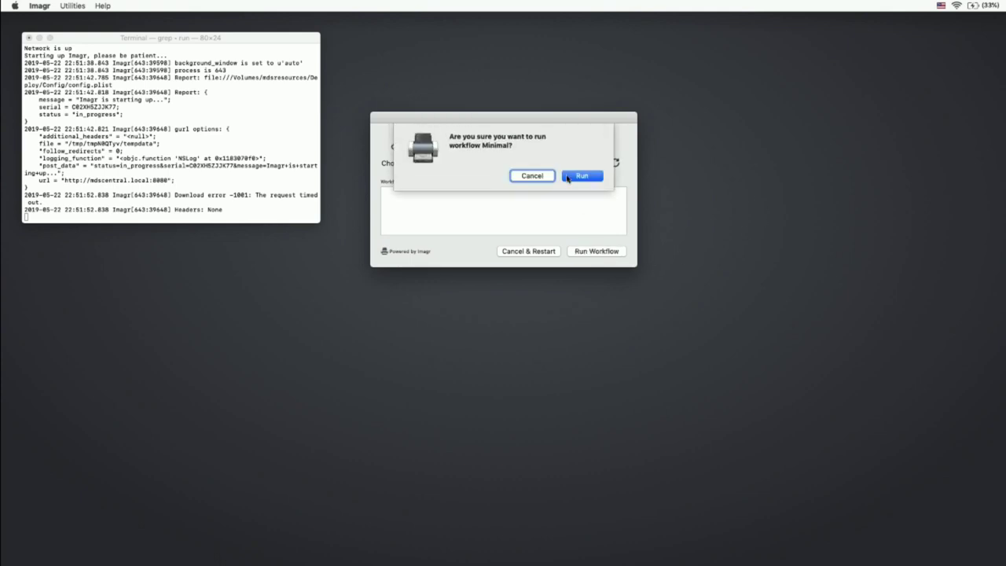
left_click(567, 176)
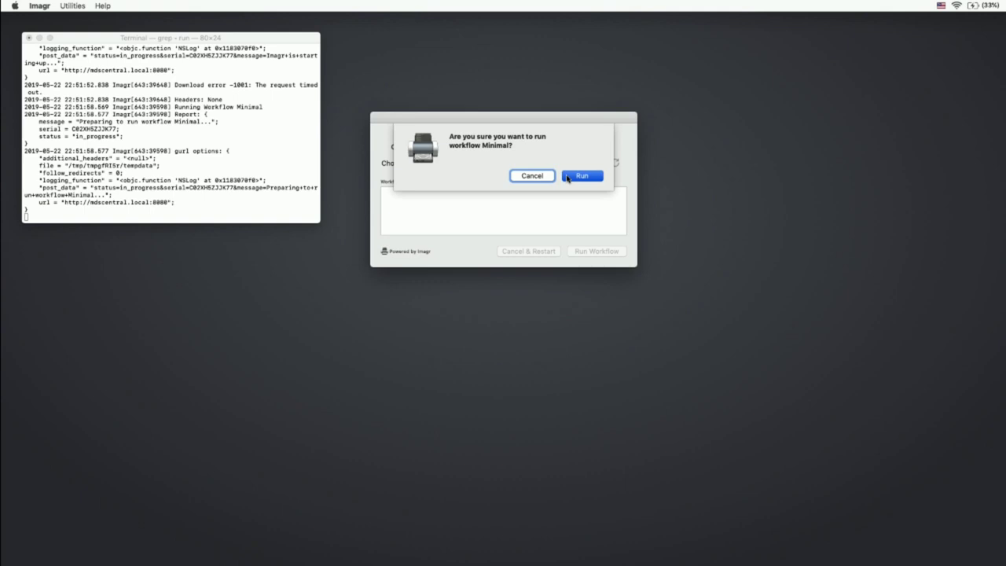